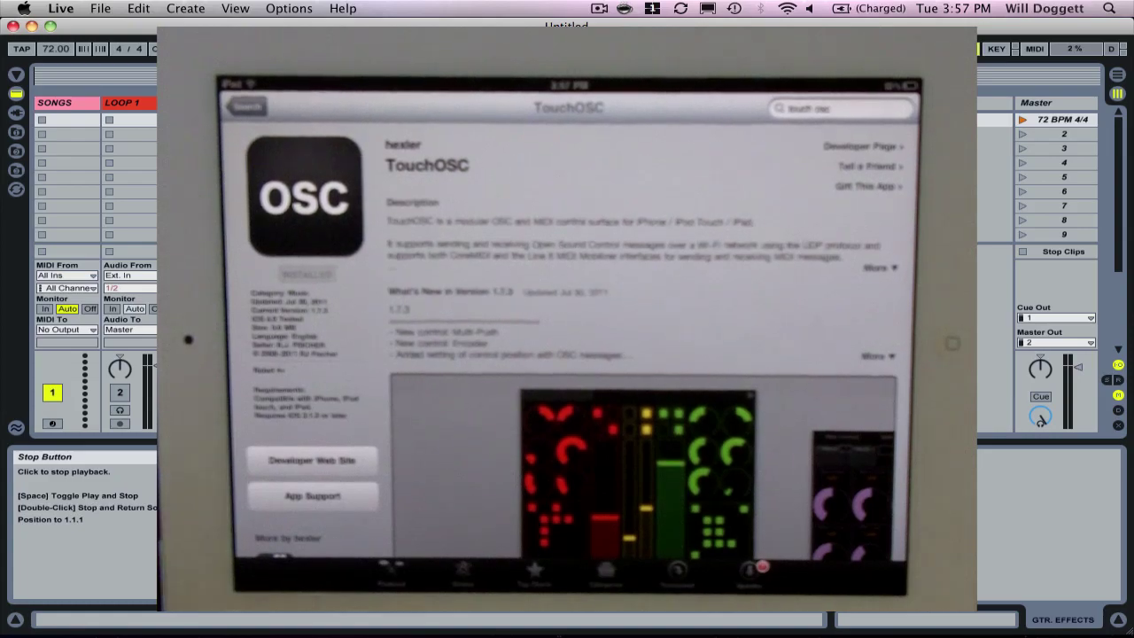
# Switch to Finder and launch LiveControl Installer.jar from the LiveControl disk.
pyautogui.press('super+Tab')
pyautogui.press('super+Tab')
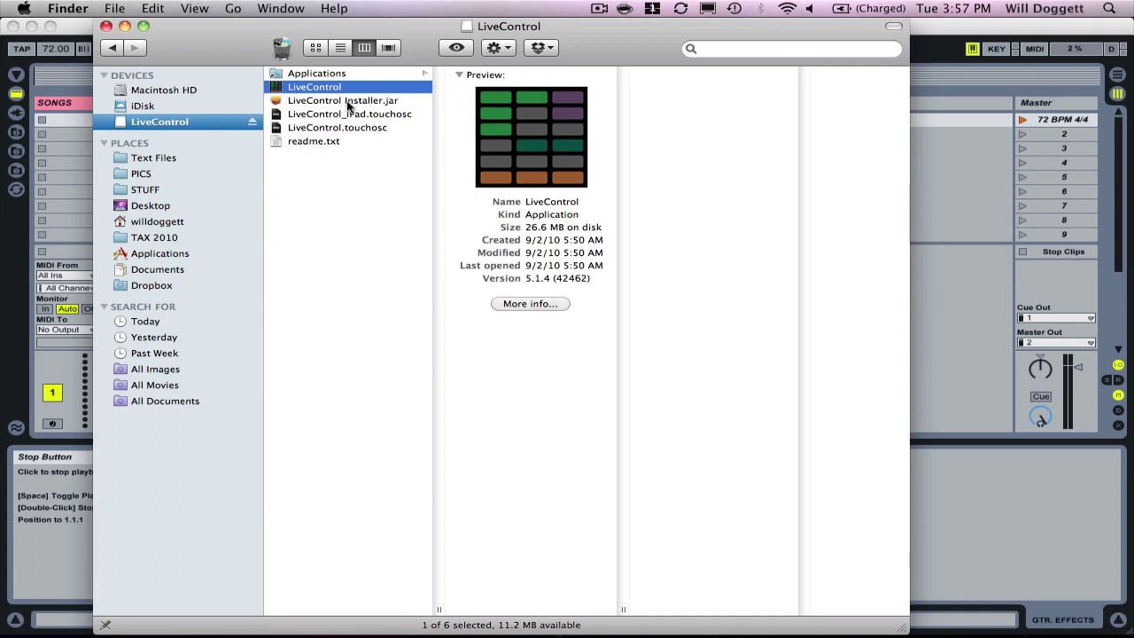
pyautogui.click(347, 101)
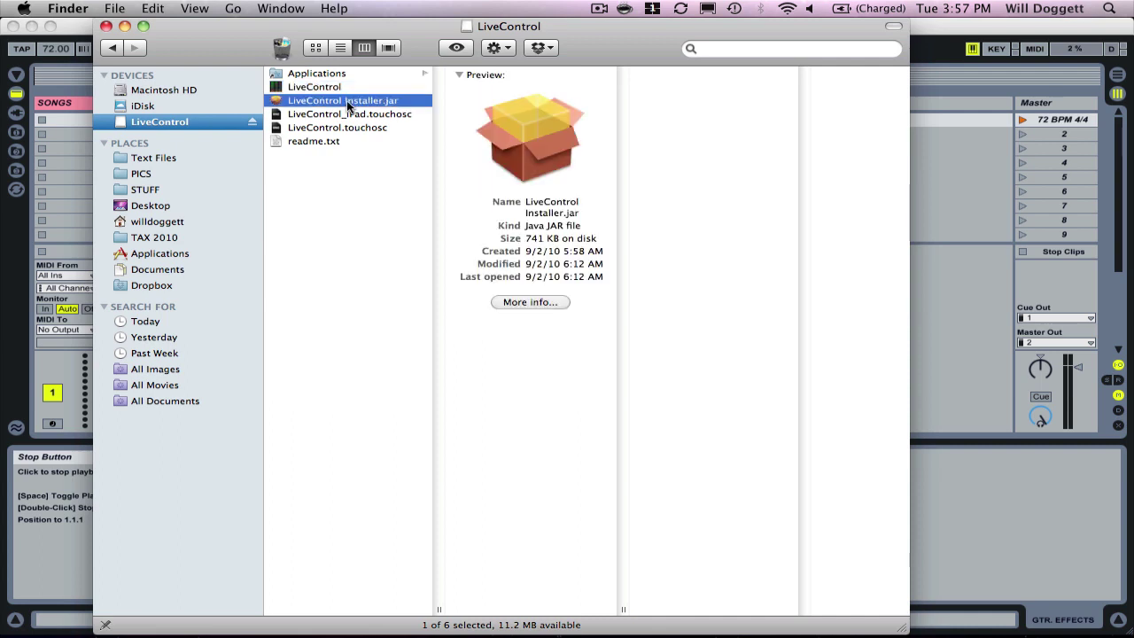
pyautogui.doubleClick(347, 100)
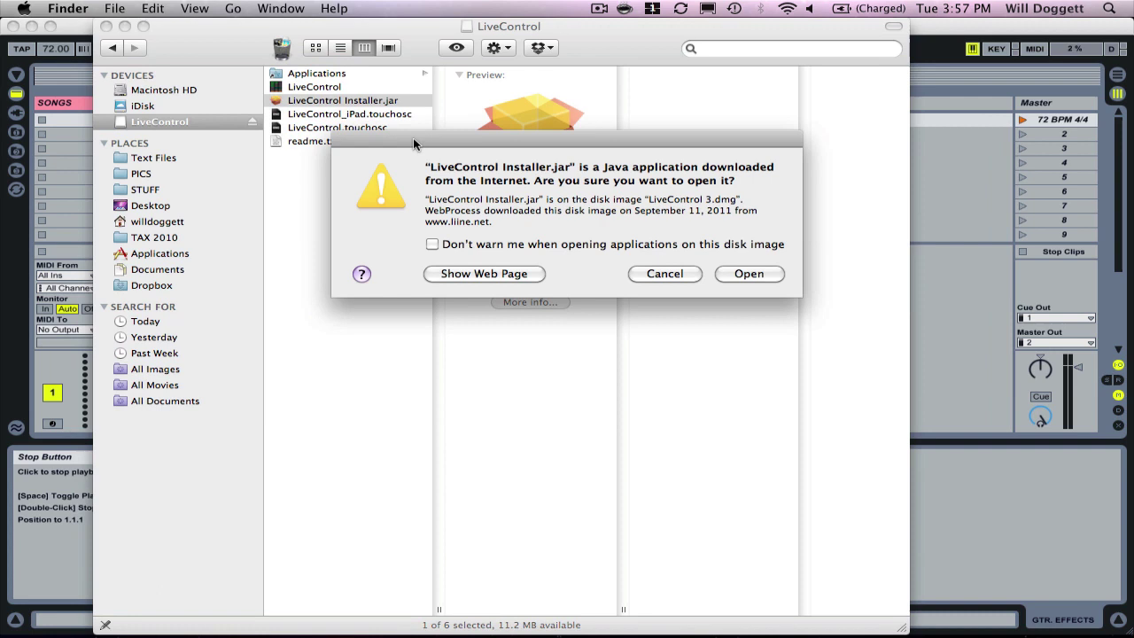
# Allow the downloaded installer to open and continue past the IzPack welcome page.
pyautogui.click(745, 274)
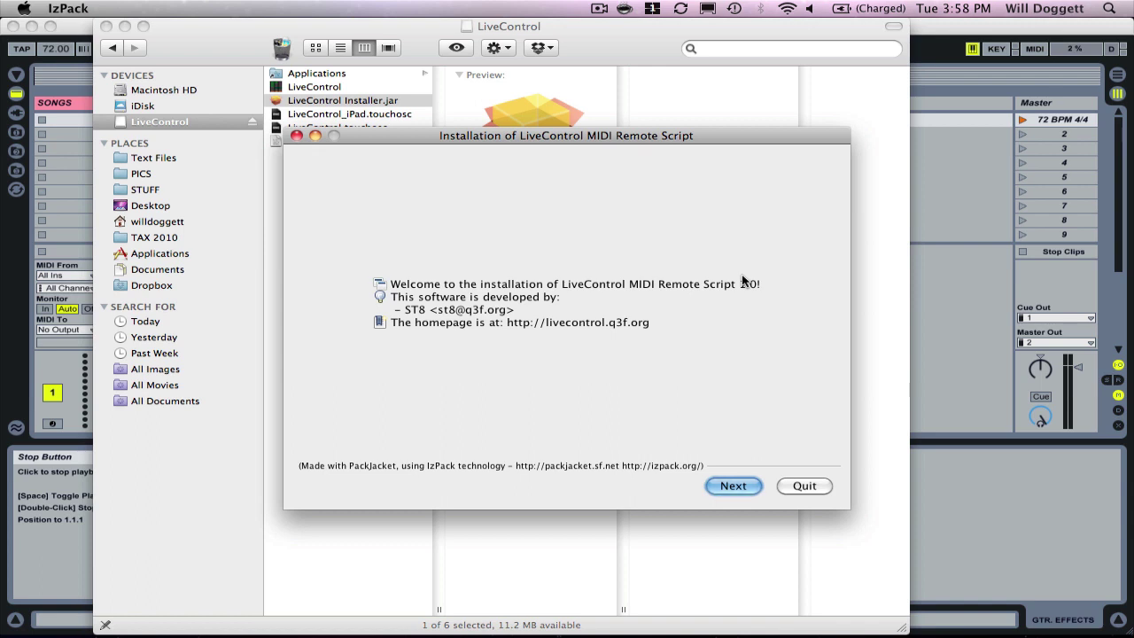
pyautogui.click(729, 485)
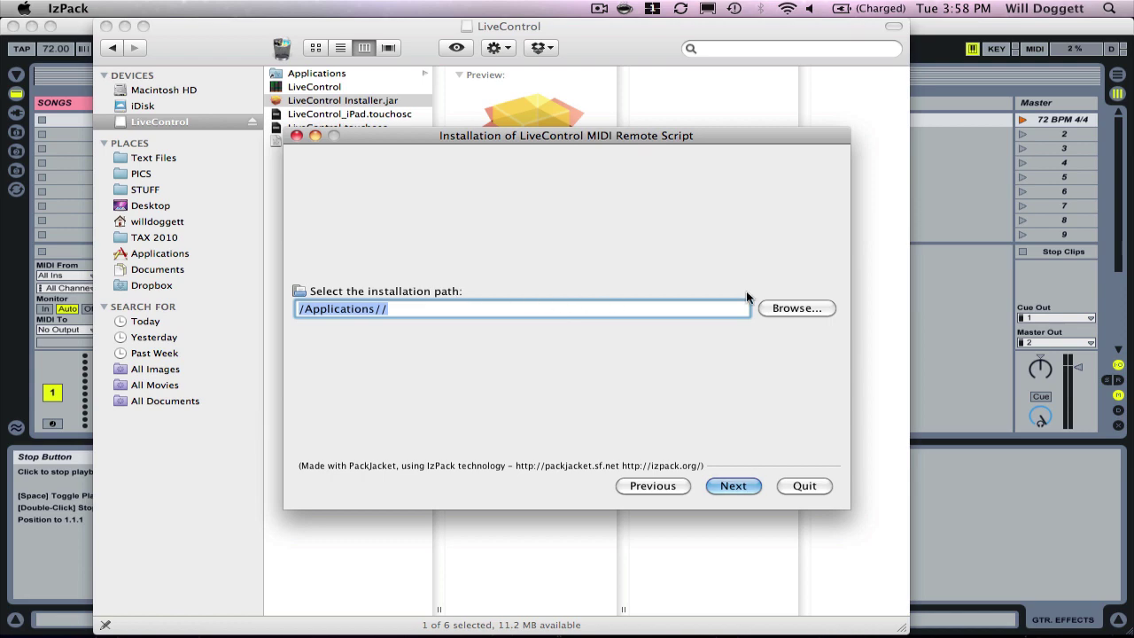
# Browse the Applications folder and choose Live 8.2.5 as the installation path.
pyautogui.click(801, 309)
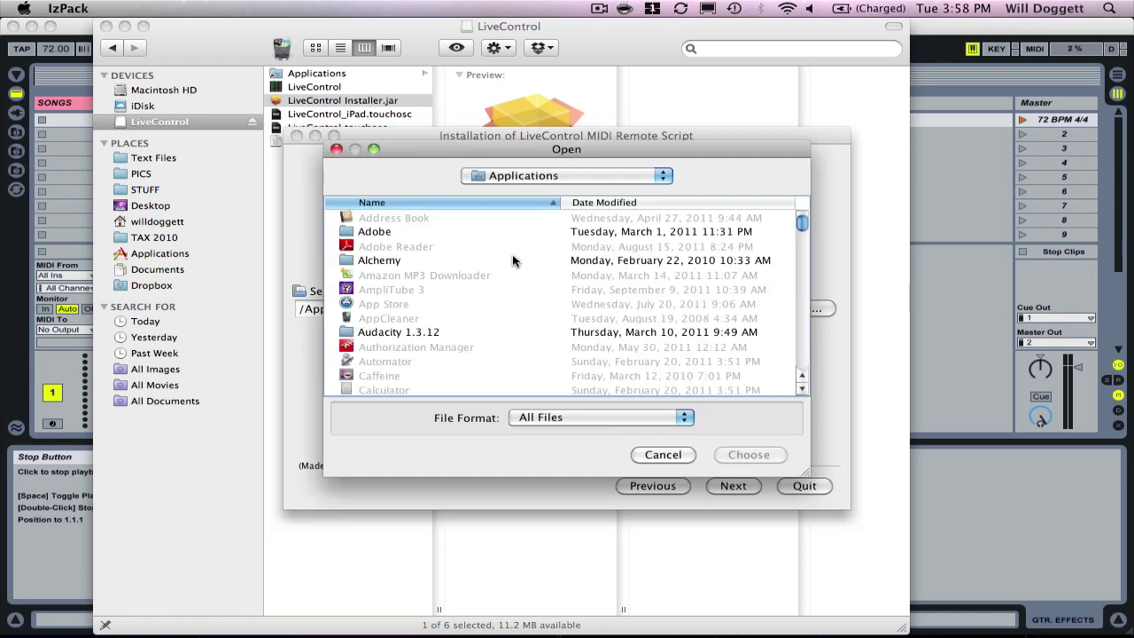
pyautogui.scroll(-2, 512, 260)
pyautogui.scroll(-15, 512, 260)
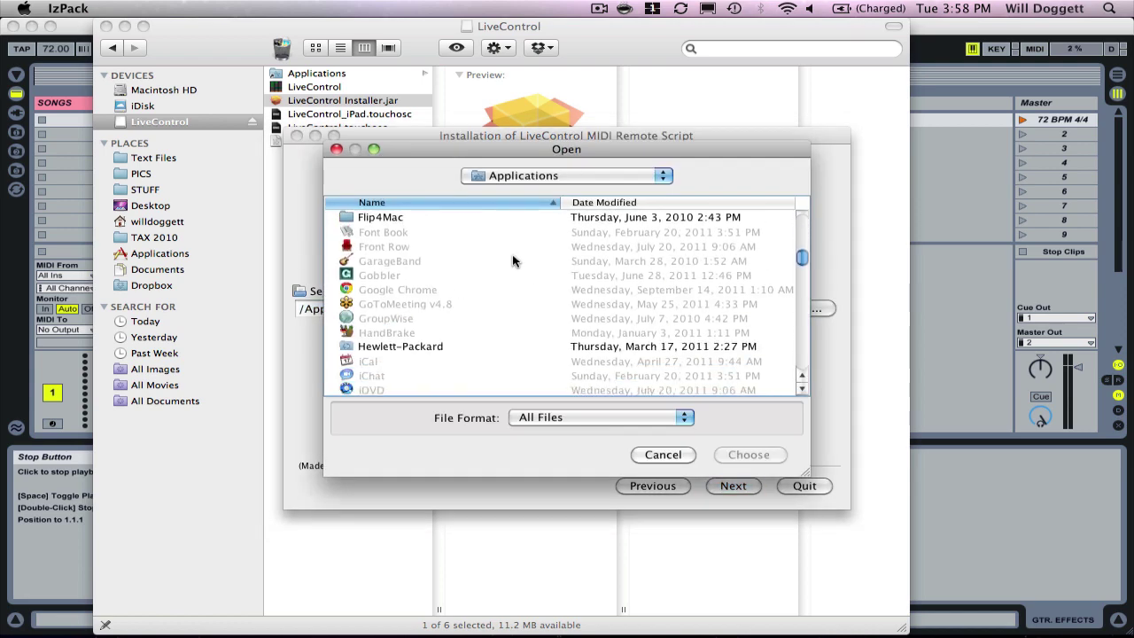
pyautogui.scroll(-3, 512, 261)
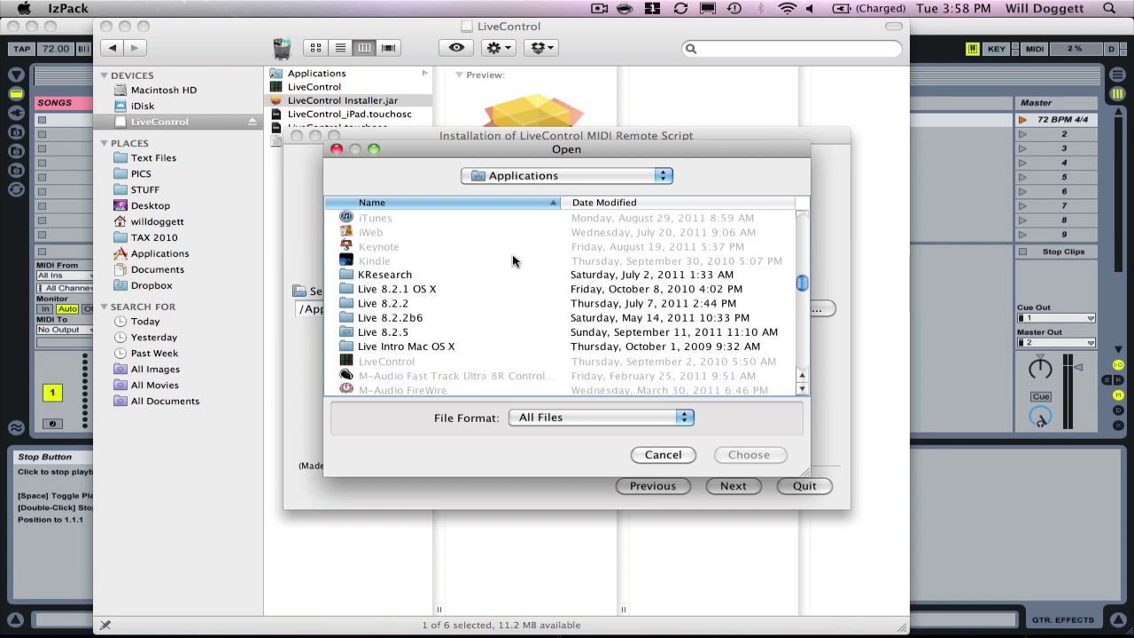
pyautogui.click(438, 334)
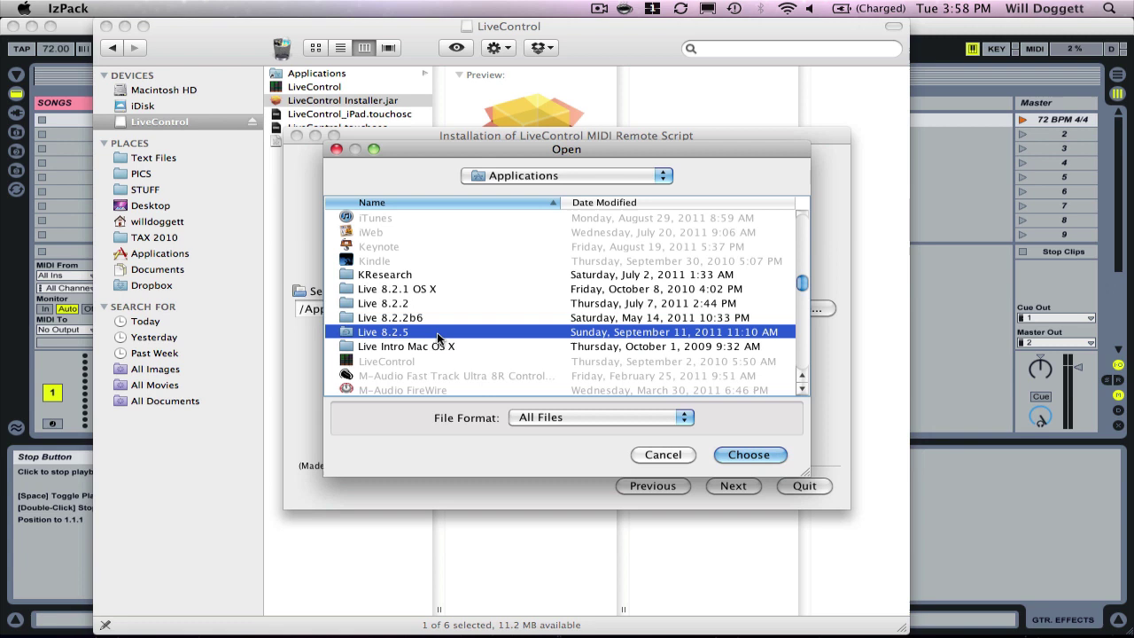
pyautogui.click(756, 456)
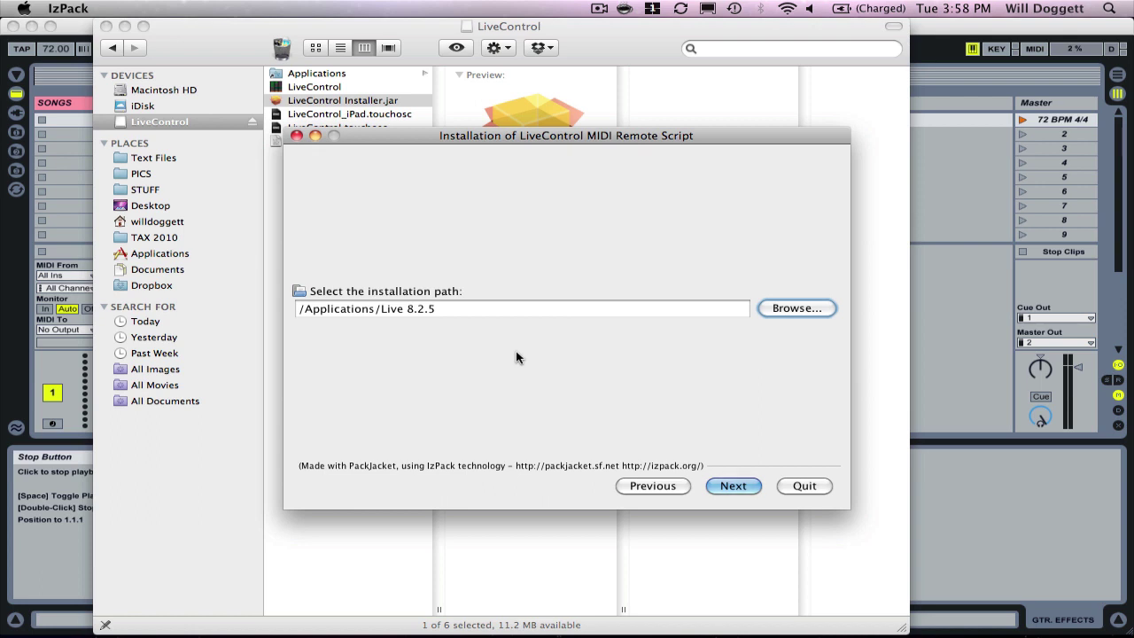
# Decline overwriting the existing Live 8.2.5 directory and cancel the installation.
pyautogui.click(723, 484)
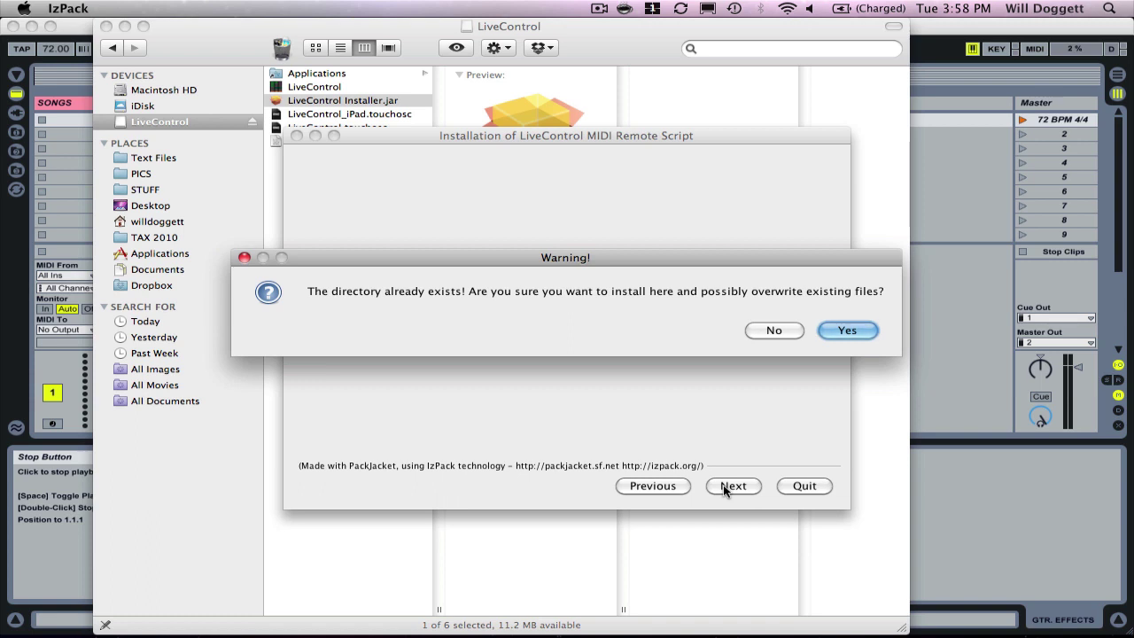
pyautogui.click(773, 329)
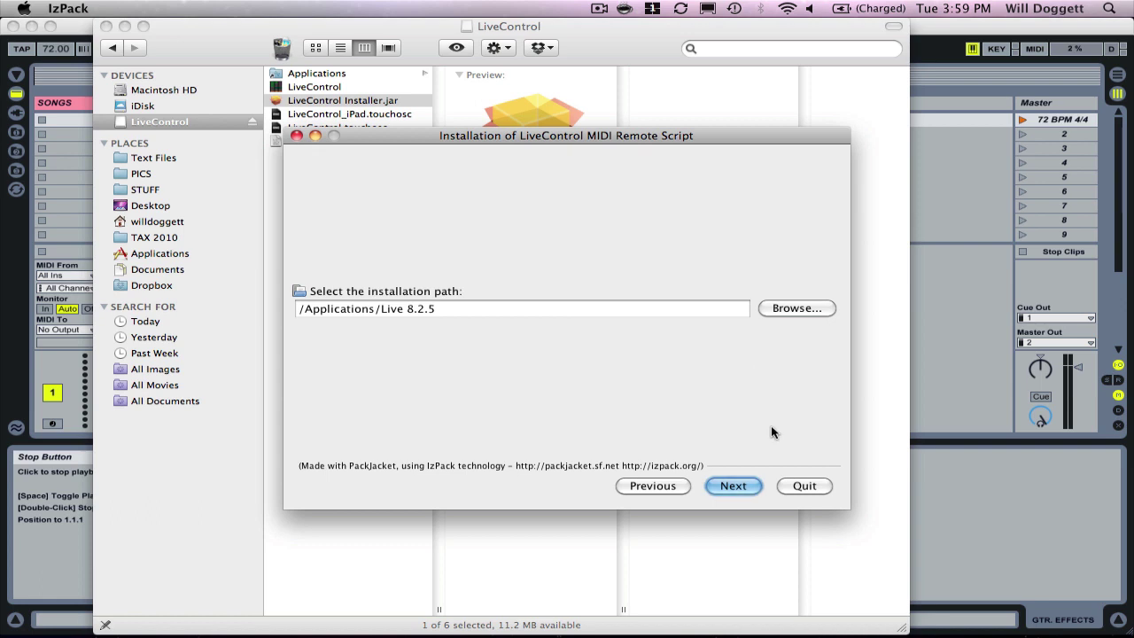
pyautogui.click(800, 489)
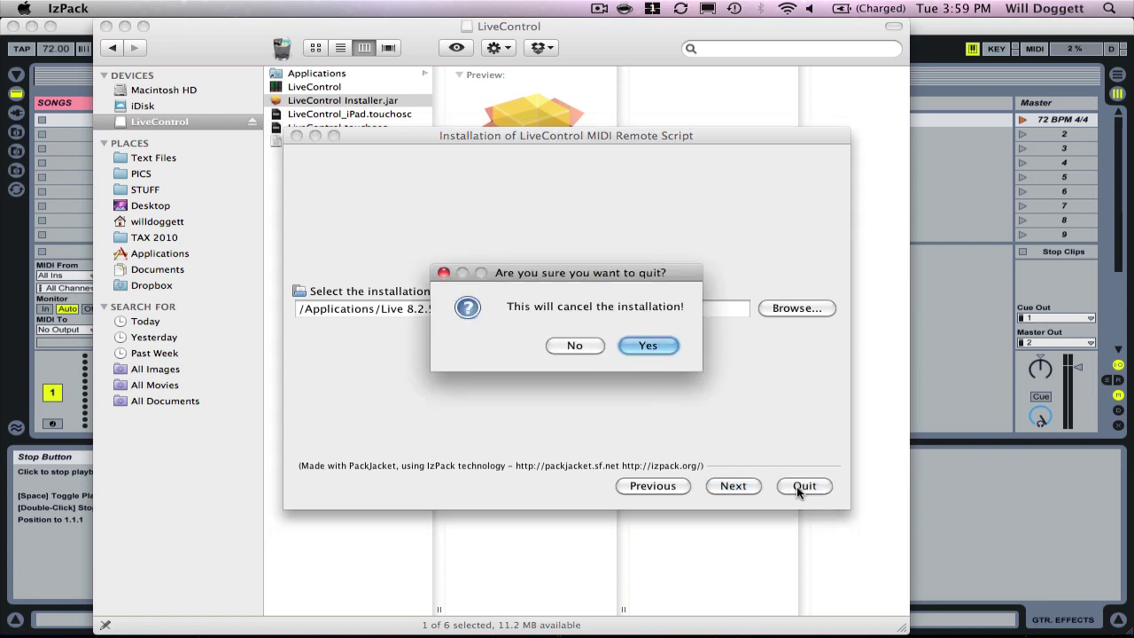
pyautogui.click(637, 346)
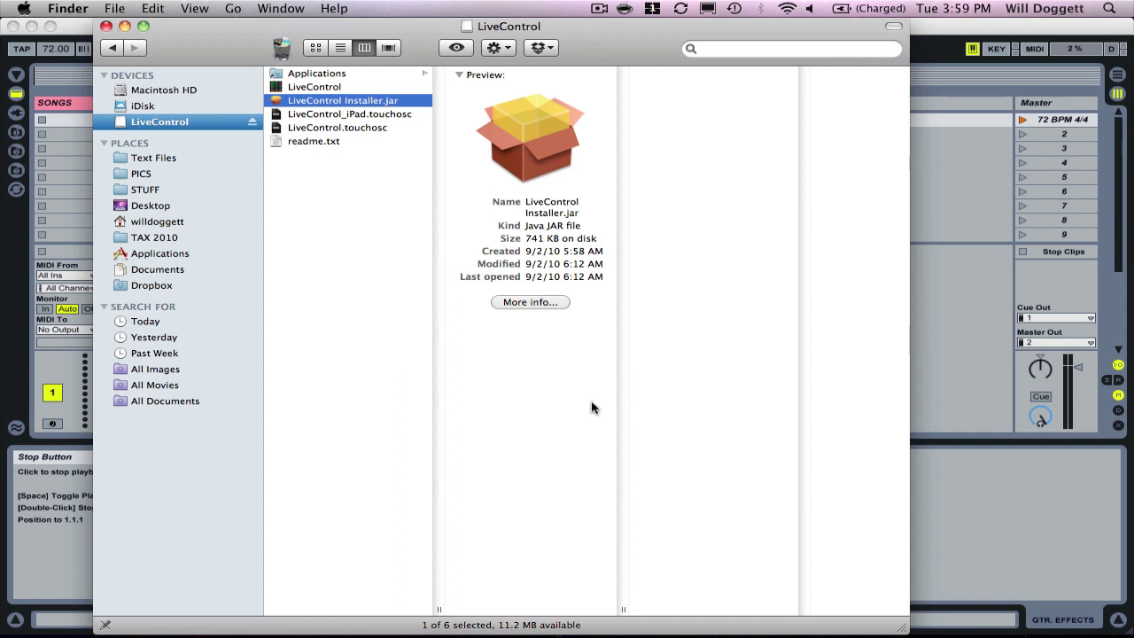
# Bring TouchOSC Editor forward from the Dock, showing the empty Untitled 3 layout.
pyautogui.moveTo(457, 636)
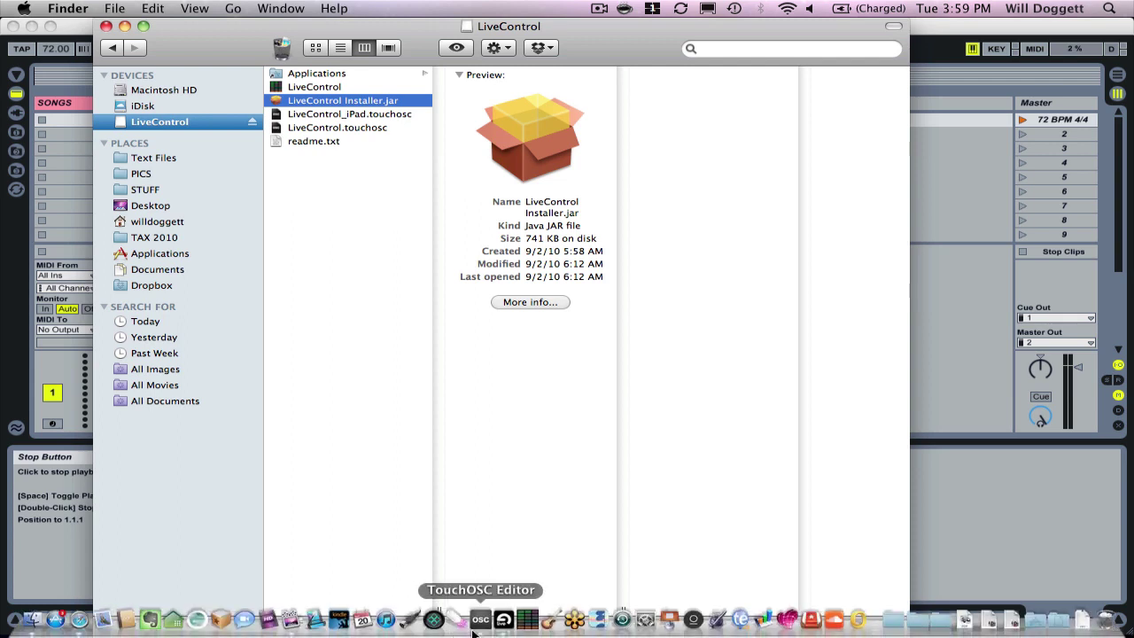
pyautogui.click(485, 623)
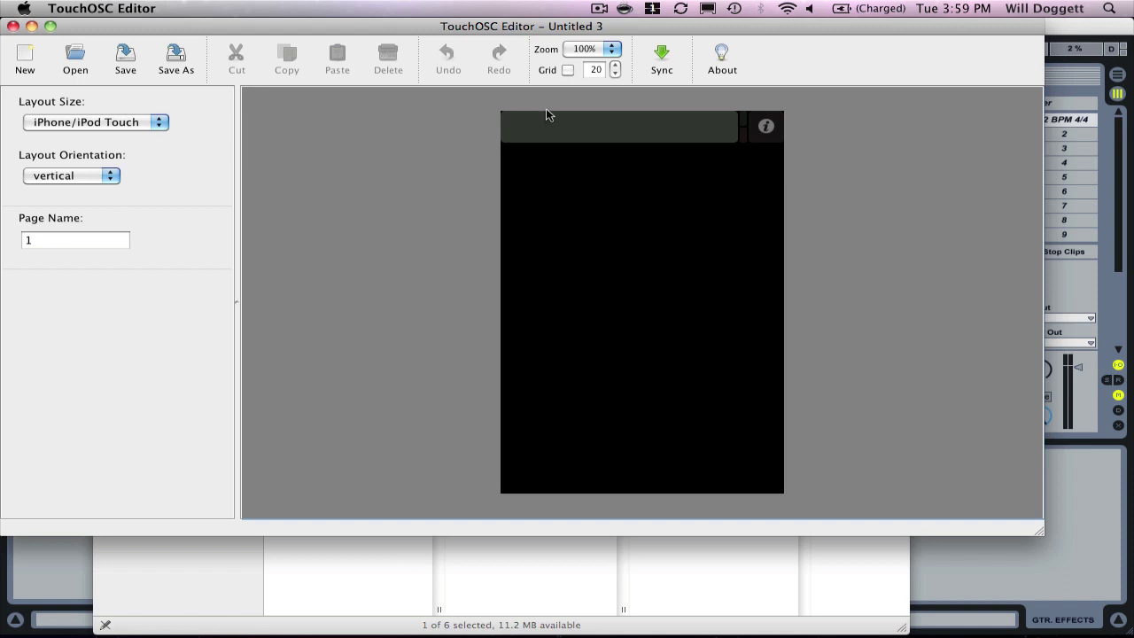
# Open the LiveControl_iPad.touchosc layout from the LiveControl folder.
pyautogui.click(77, 58)
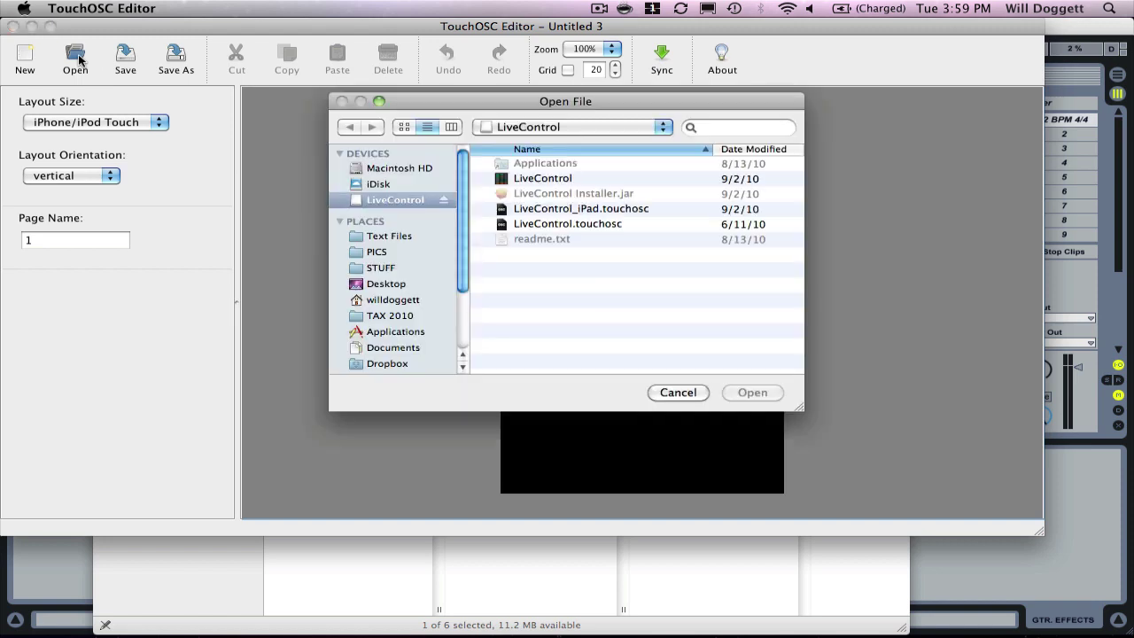
pyautogui.click(558, 214)
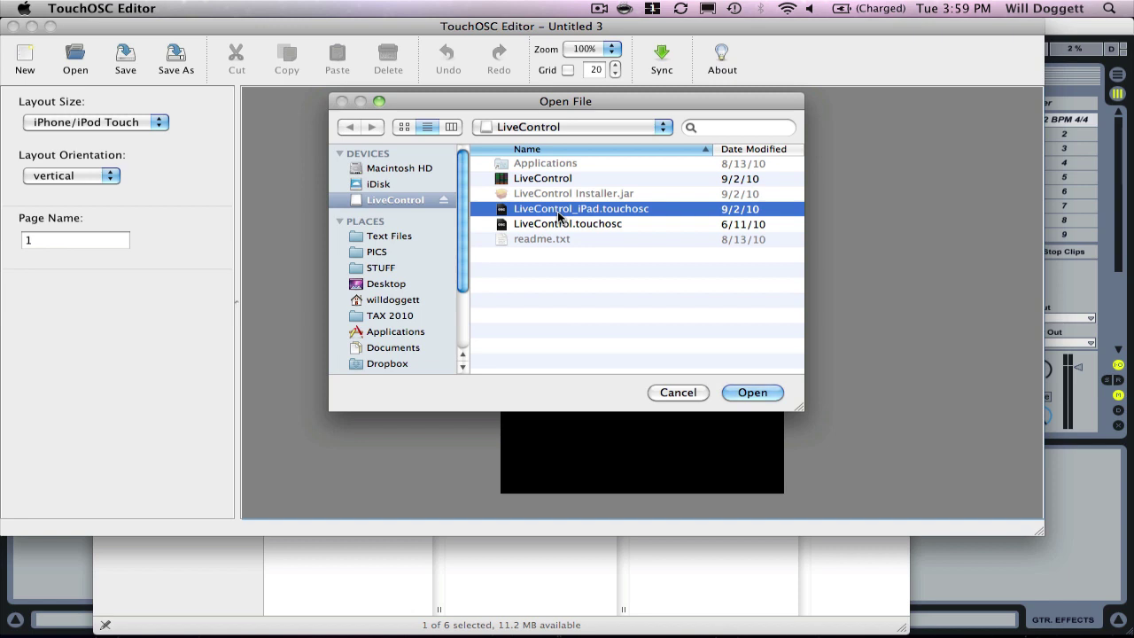
pyautogui.doubleClick(558, 210)
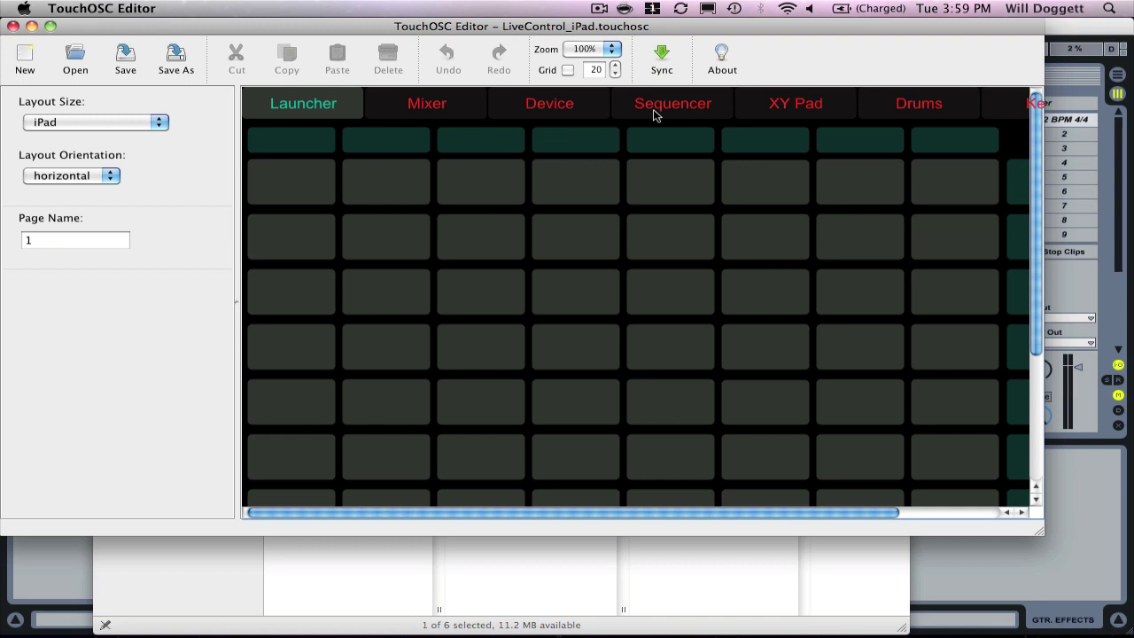
pyautogui.click(789, 9)
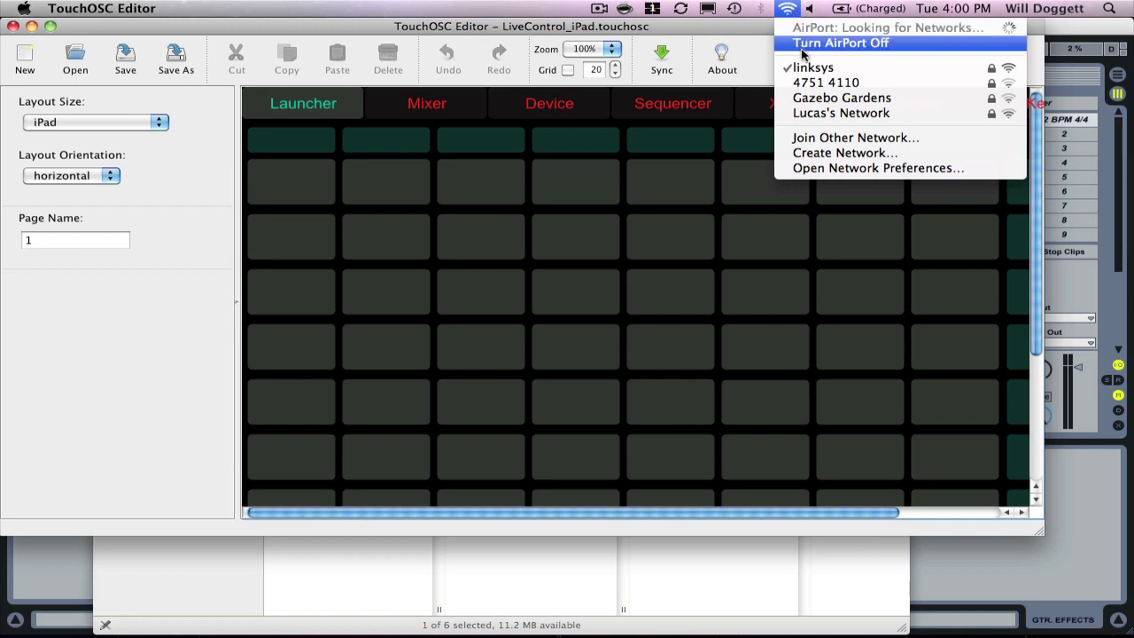
pyautogui.click(789, 11)
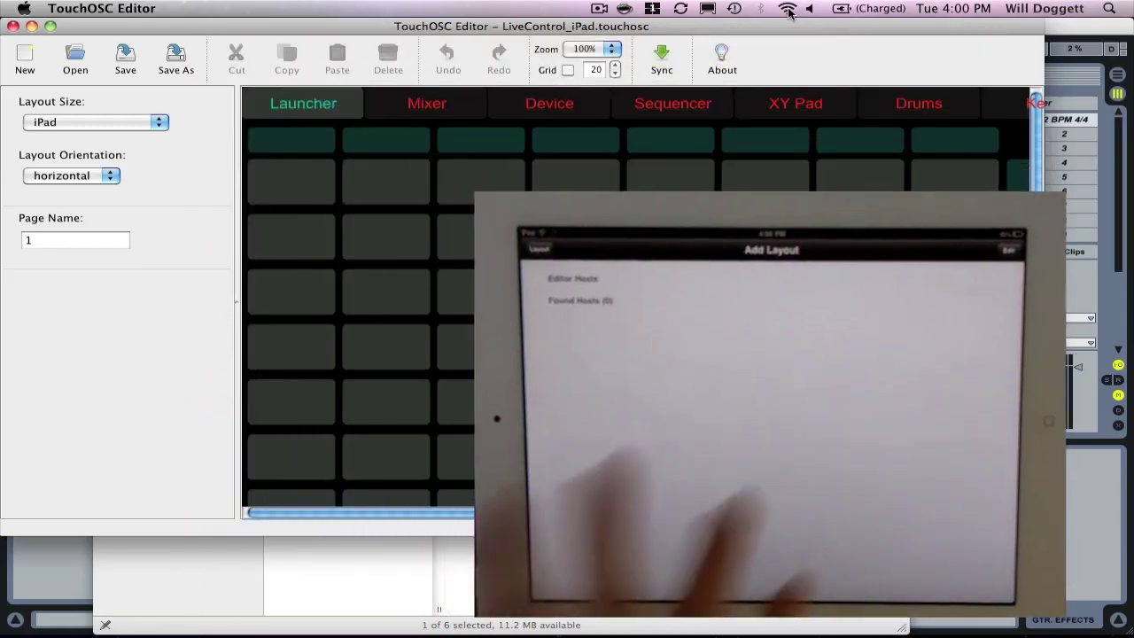
# Sync the LiveControl_iPad layout to the iPad, close the Sync window, and put the editor away.
pyautogui.click(657, 56)
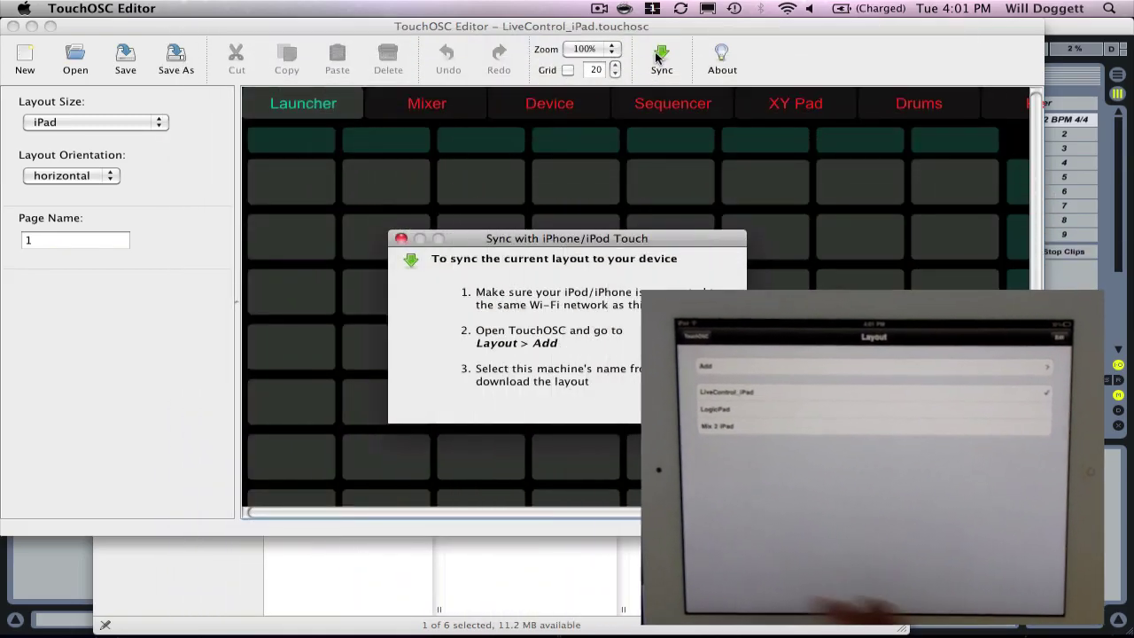
pyautogui.click(401, 238)
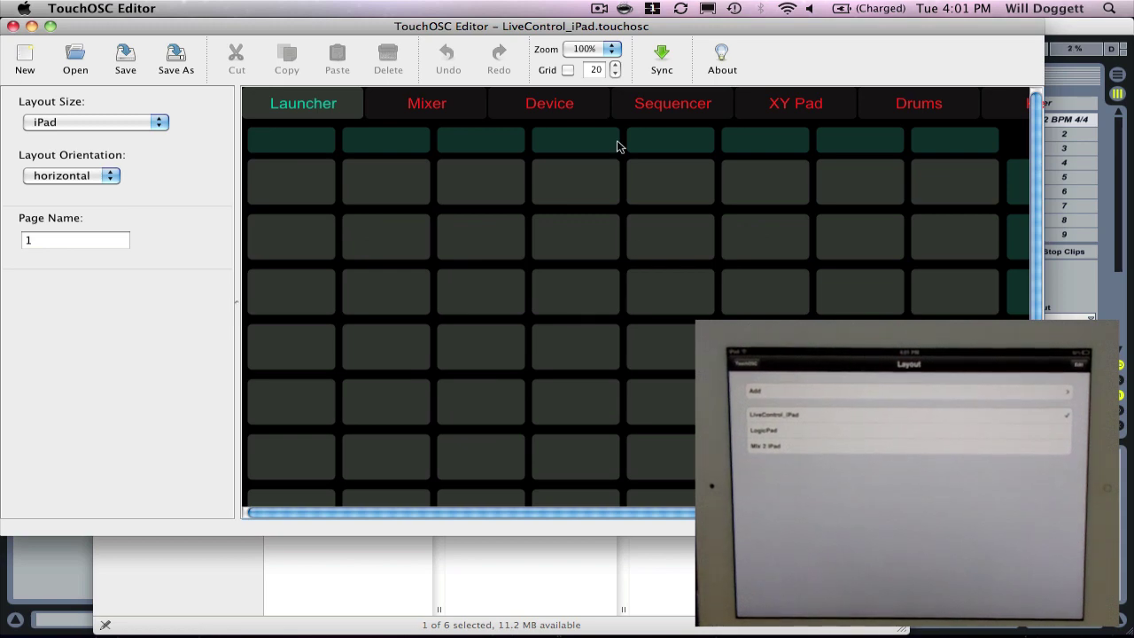
pyautogui.press('super+q')
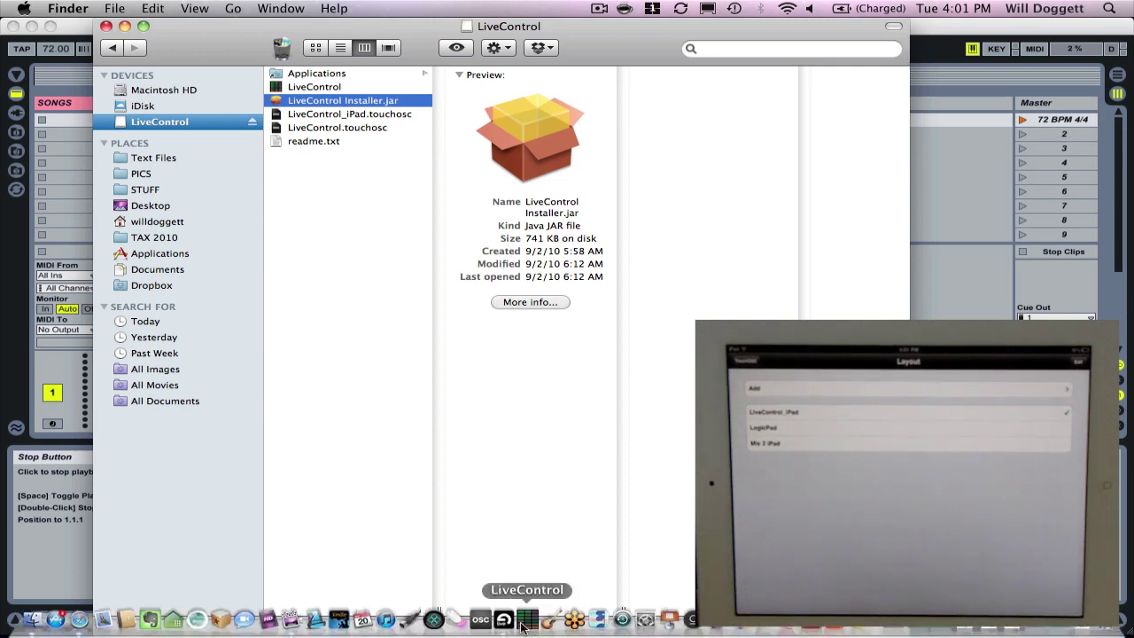
# Launch LiveControl and change its MIDI Port from Network Session 1 to 'from LiveControl 1'.
pyautogui.click(525, 623)
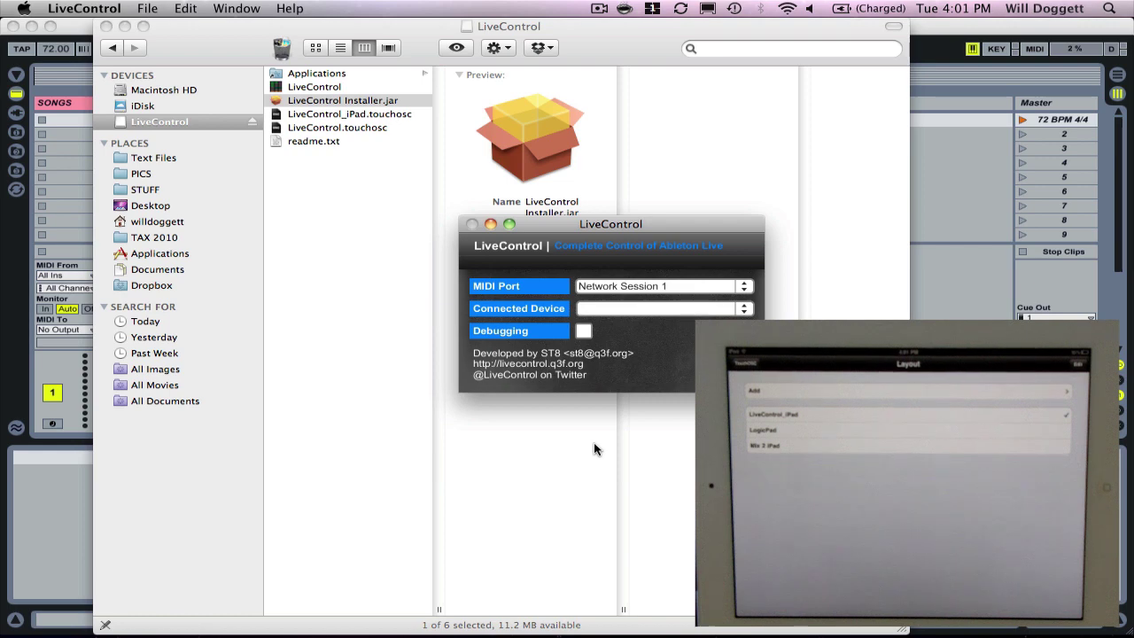
pyautogui.click(615, 288)
pyautogui.click(621, 331)
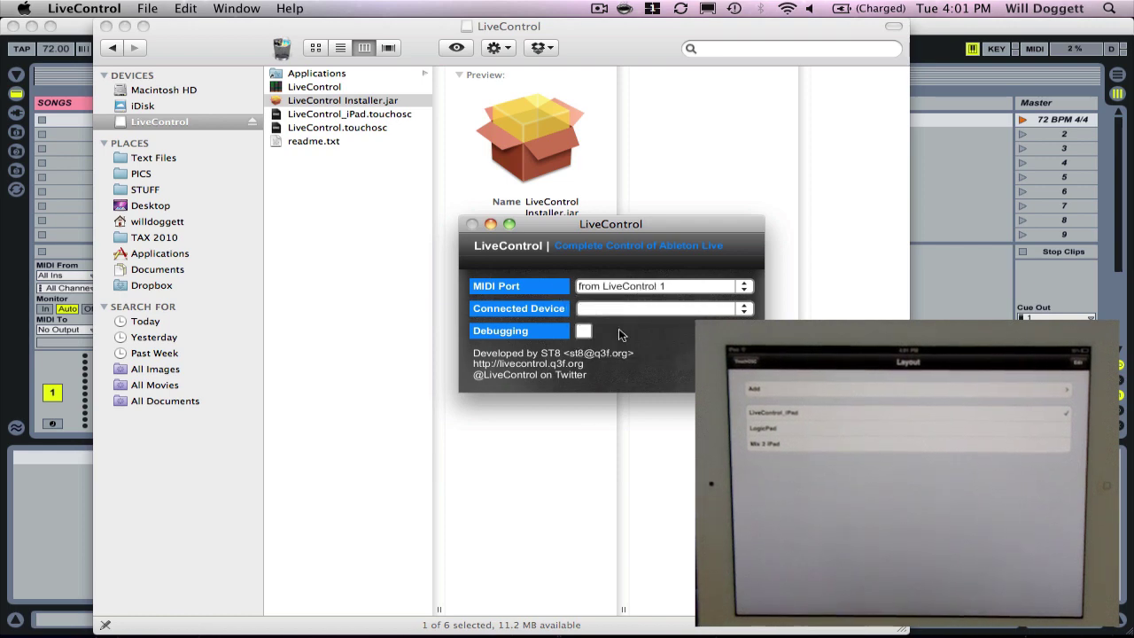
pyautogui.click(745, 288)
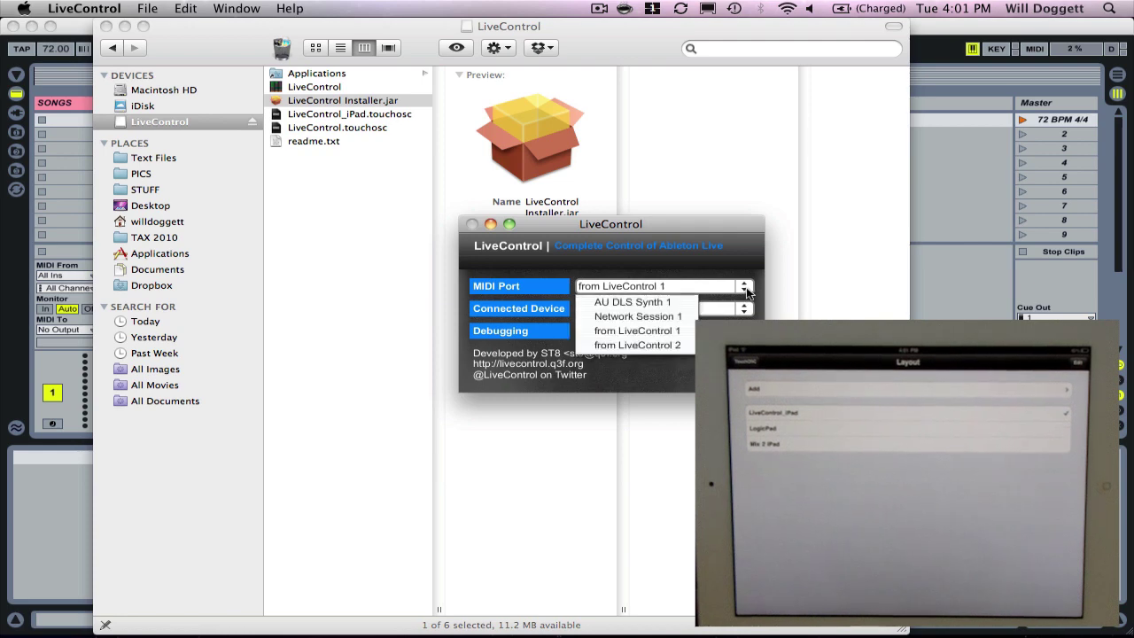
pyautogui.click(685, 334)
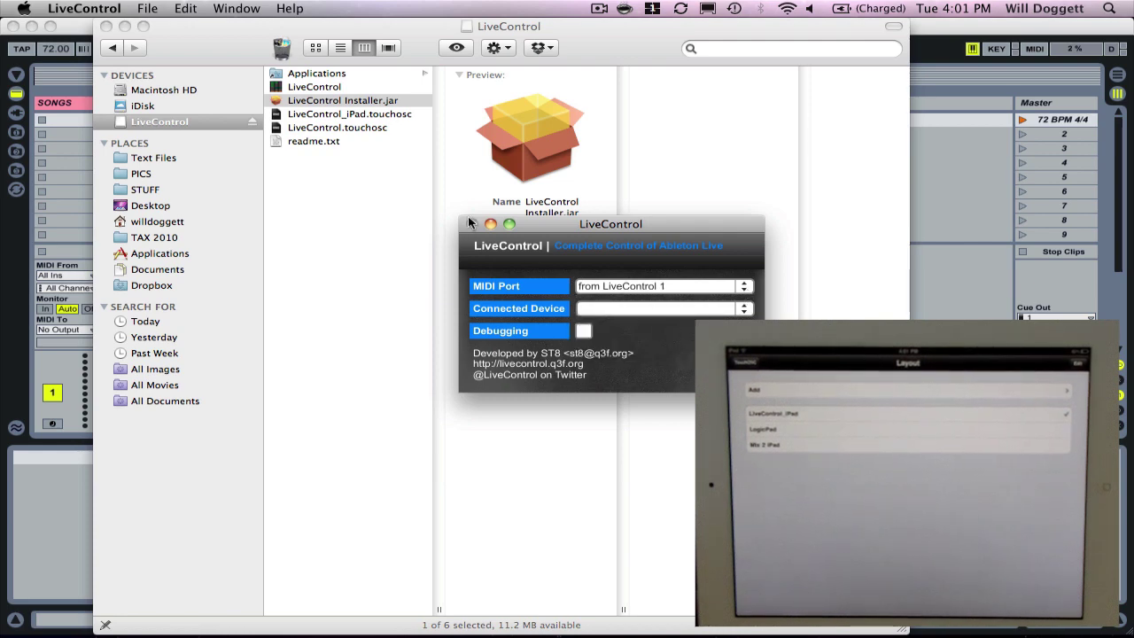
pyautogui.click(149, 9)
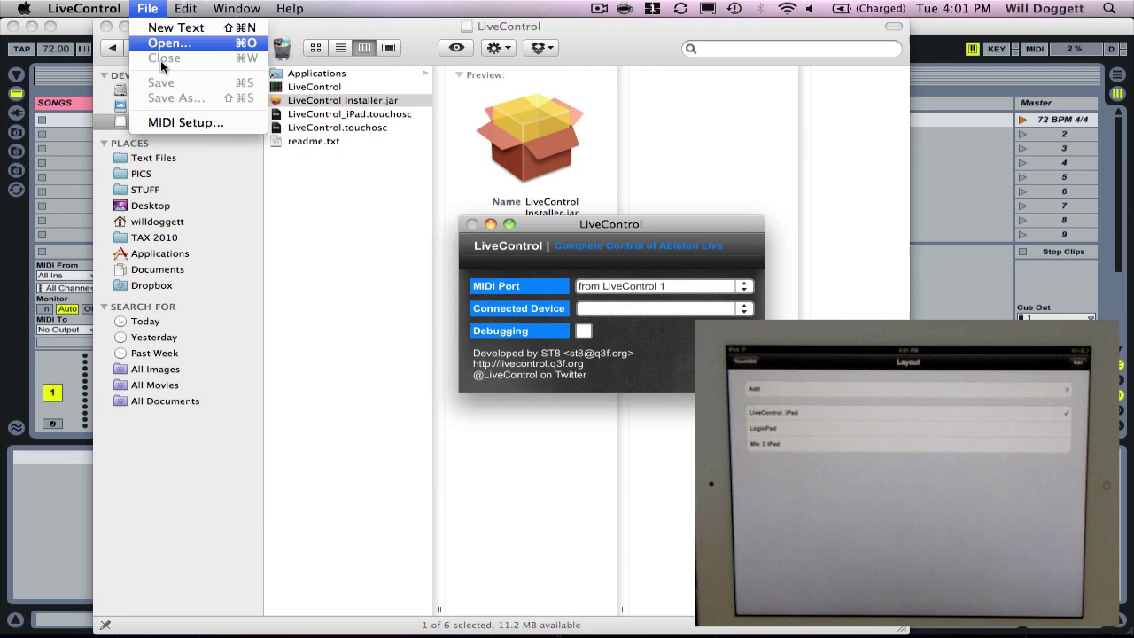
pyautogui.click(178, 124)
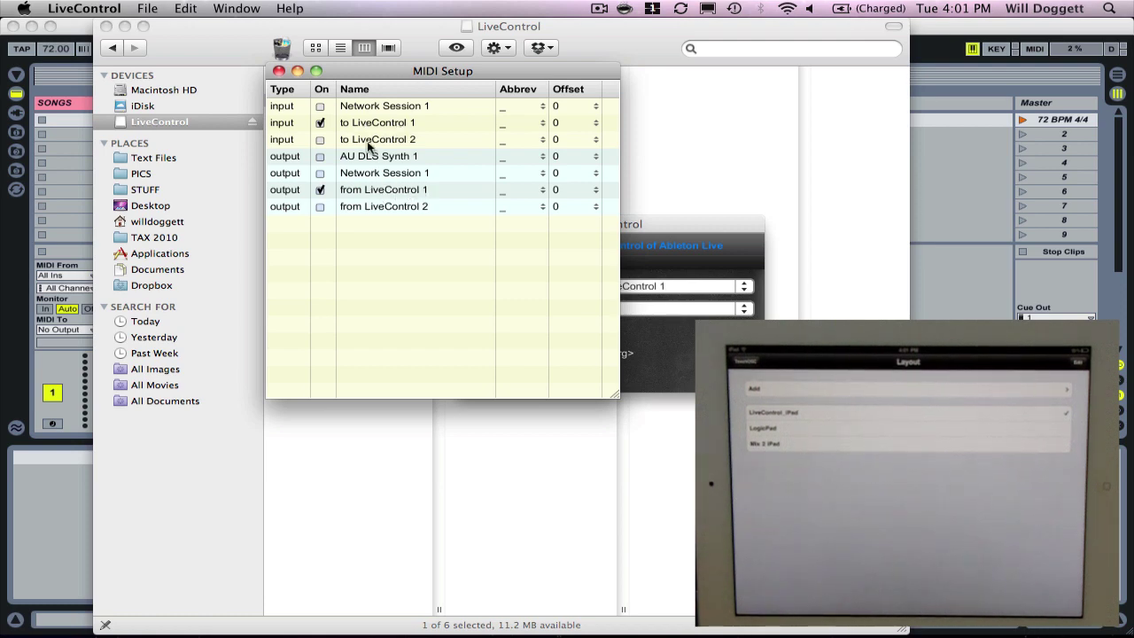
pyautogui.click(278, 71)
pyautogui.moveTo(563, 226); pyautogui.dragTo(531, 225)
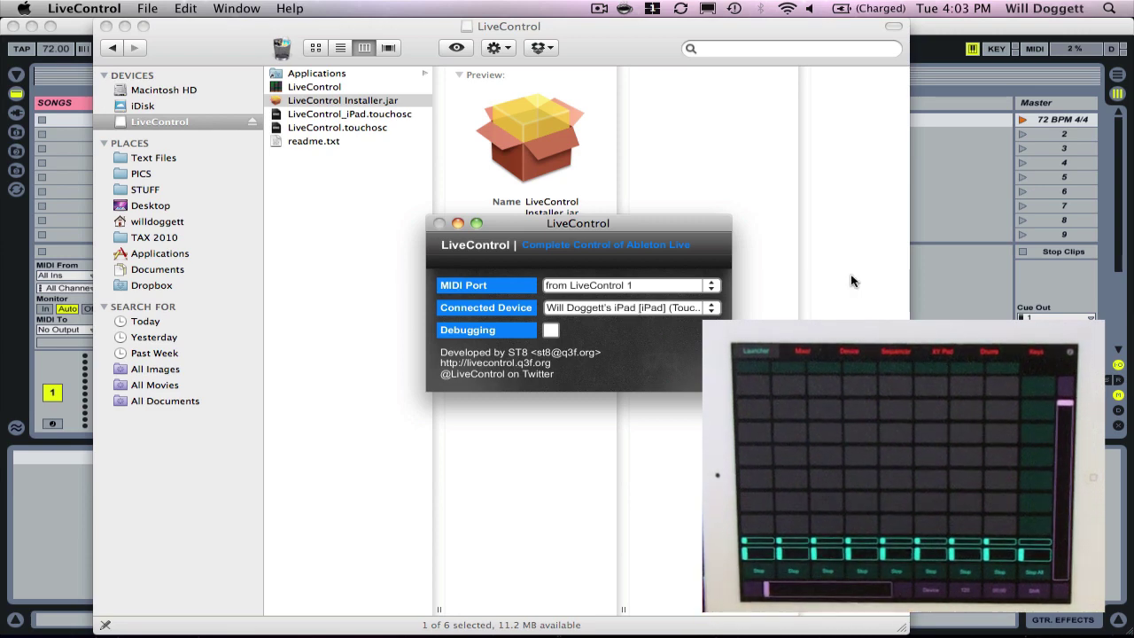
# Bring Ableton Live forward and open Preferences from the Live menu to the MIDI/Sync page.
pyautogui.click(932, 269)
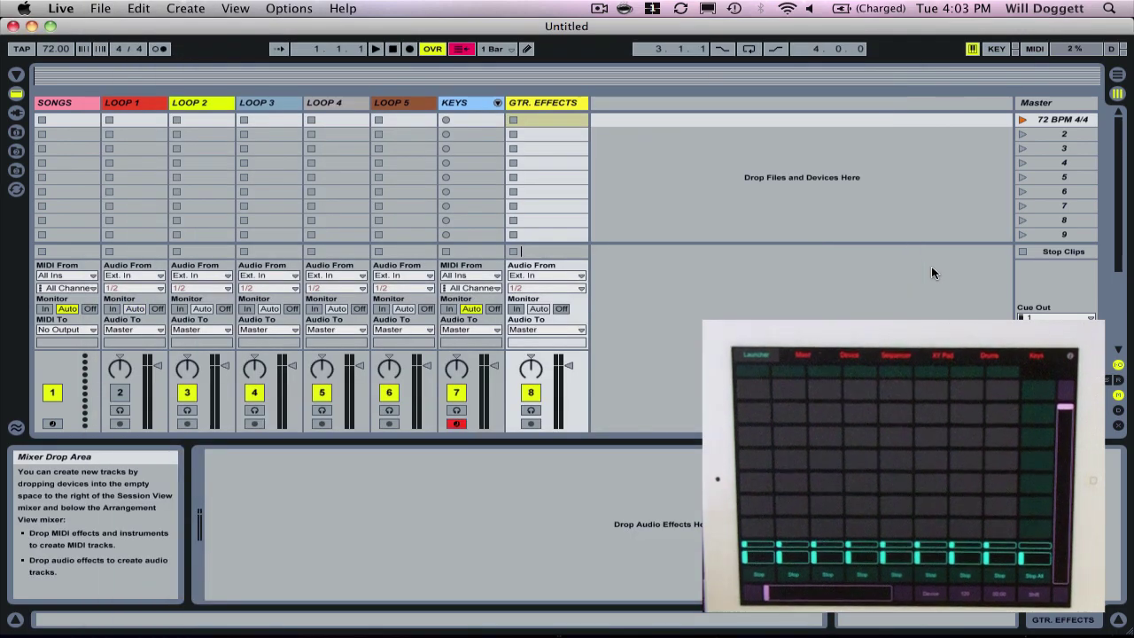
pyautogui.press('super+comma')
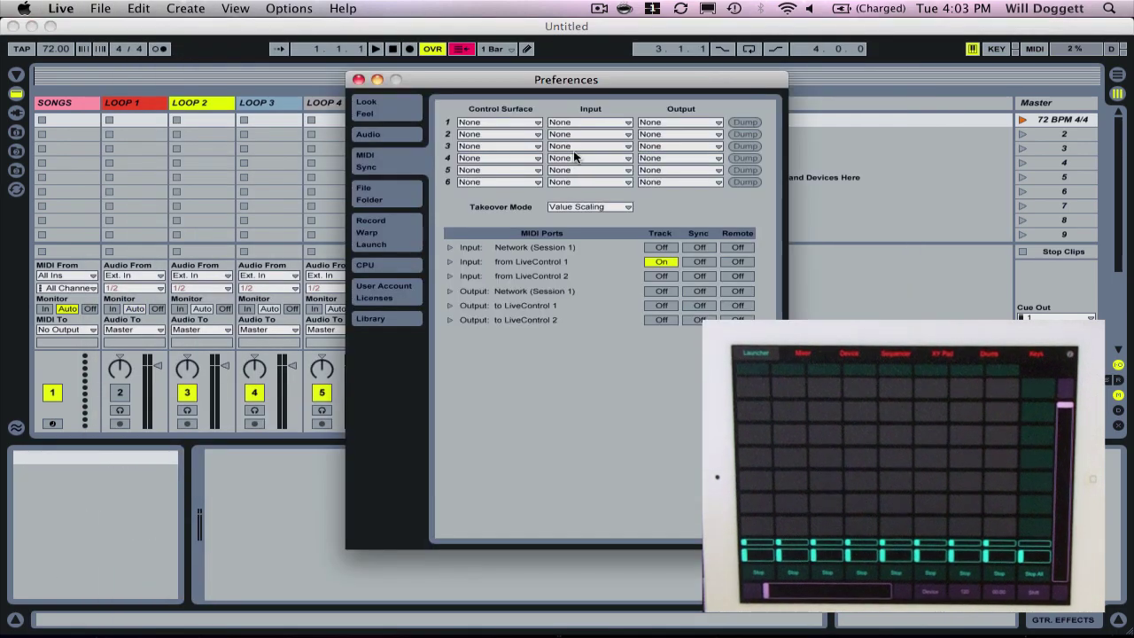
pyautogui.click(359, 80)
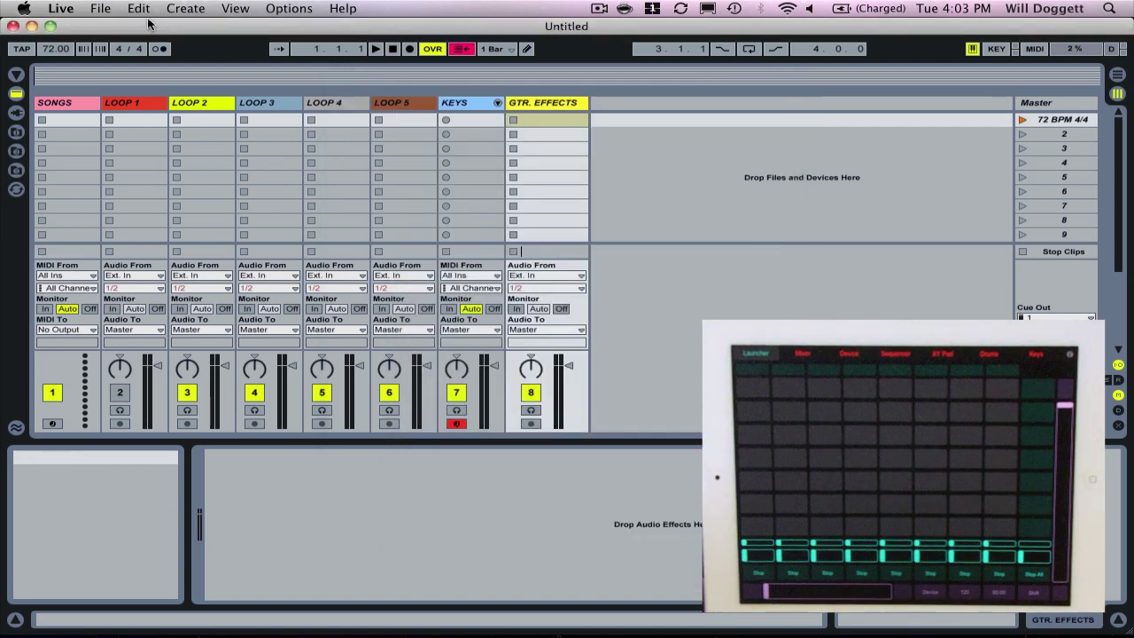
pyautogui.click(101, 9)
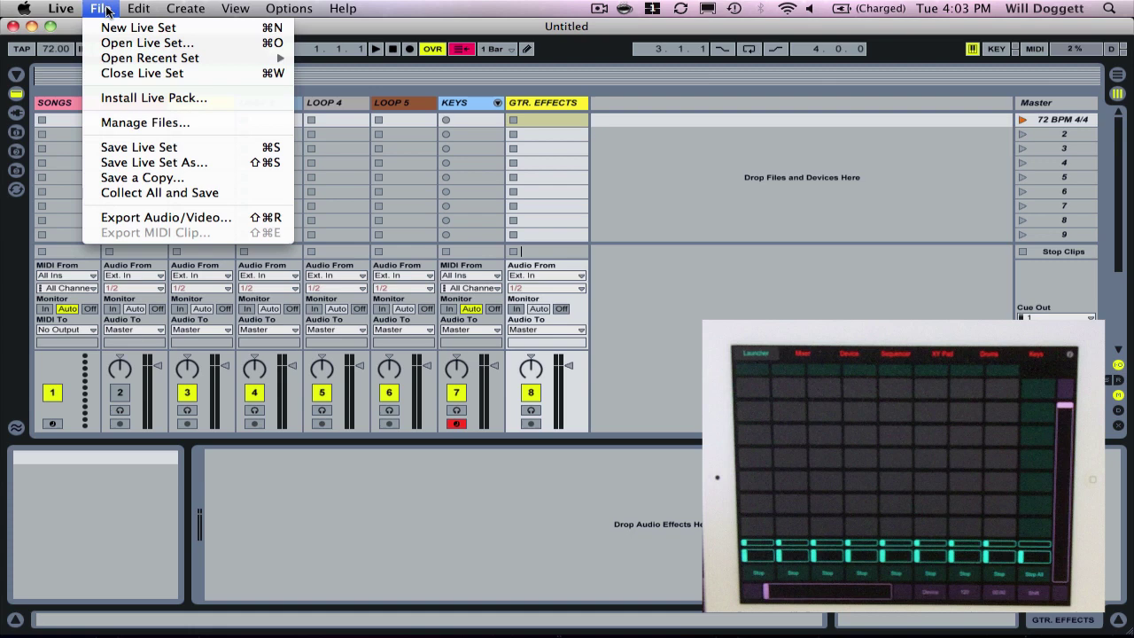
pyautogui.moveTo(63, 9)
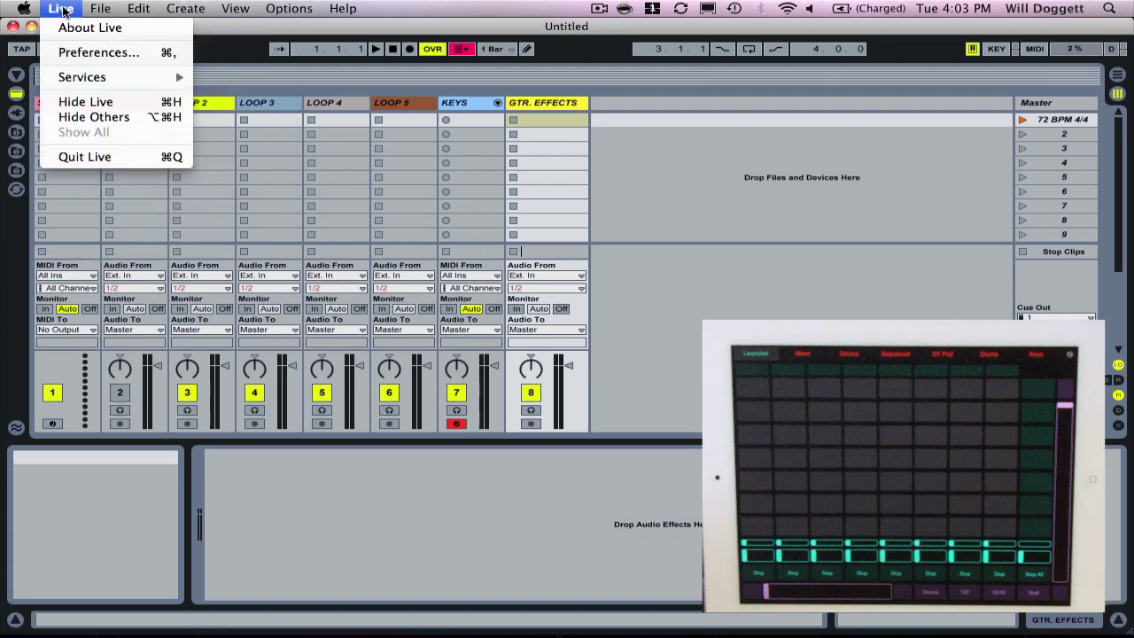
pyautogui.click(77, 52)
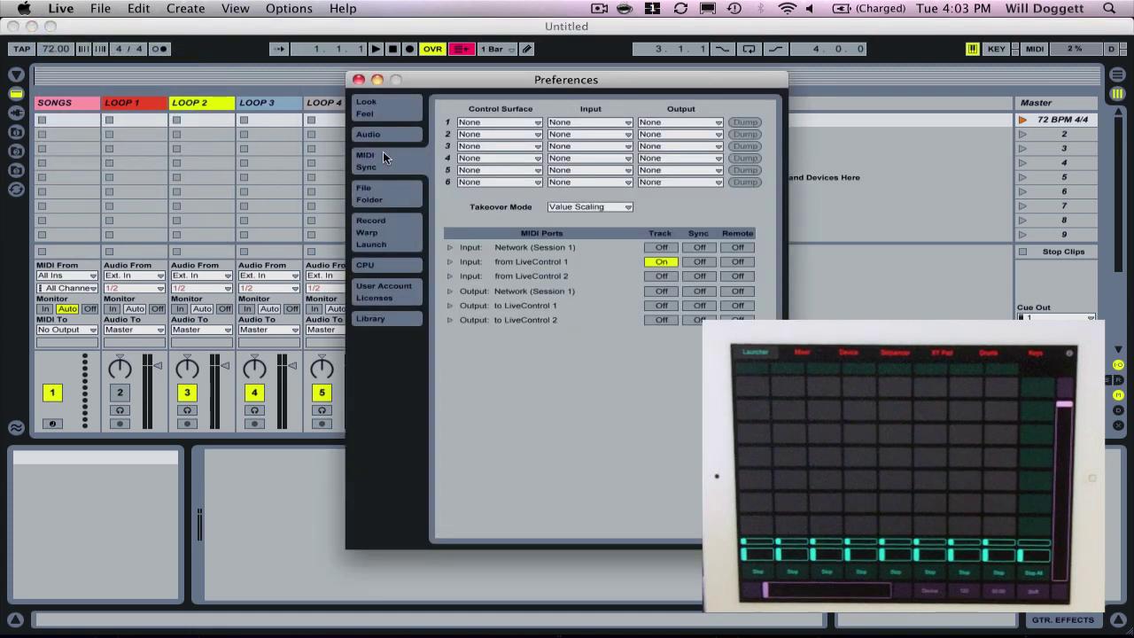
# Choose LiveControl TO for Control Surface 1, leaving its input and output at None.
pyautogui.click(493, 122)
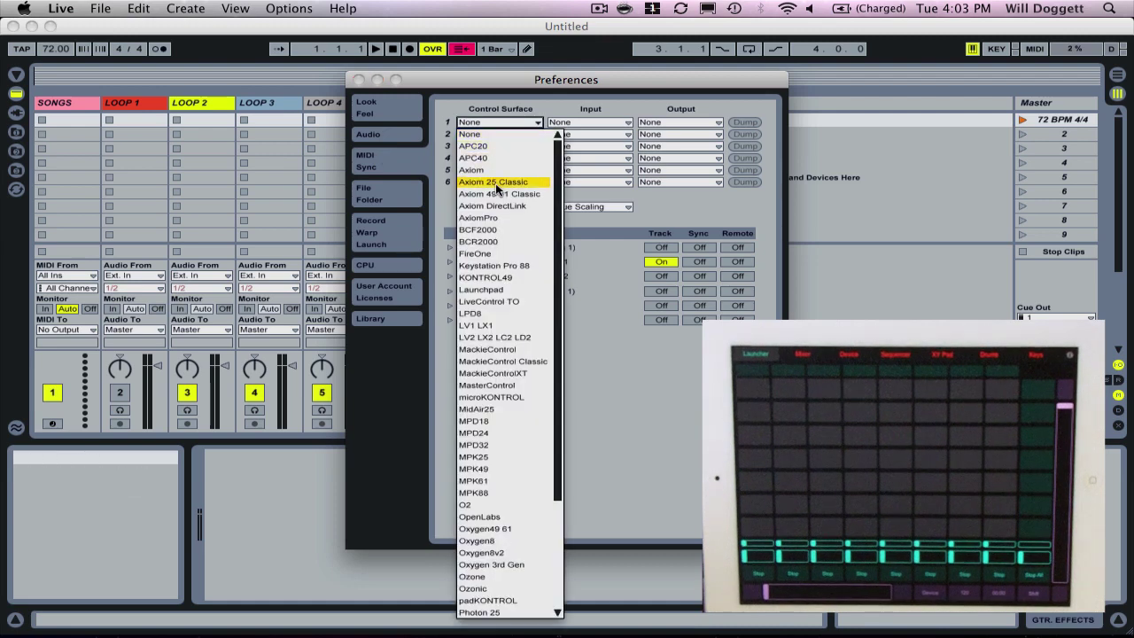
pyautogui.click(504, 305)
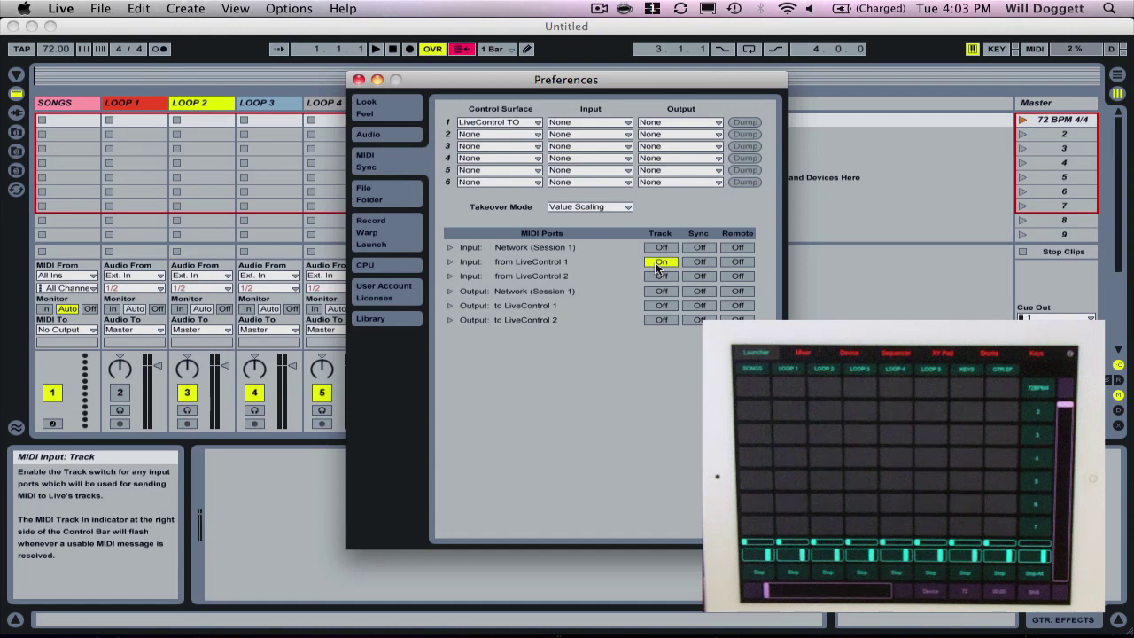
# Close Ableton Live's Preferences window to get back to the session view.
pyautogui.click(360, 79)
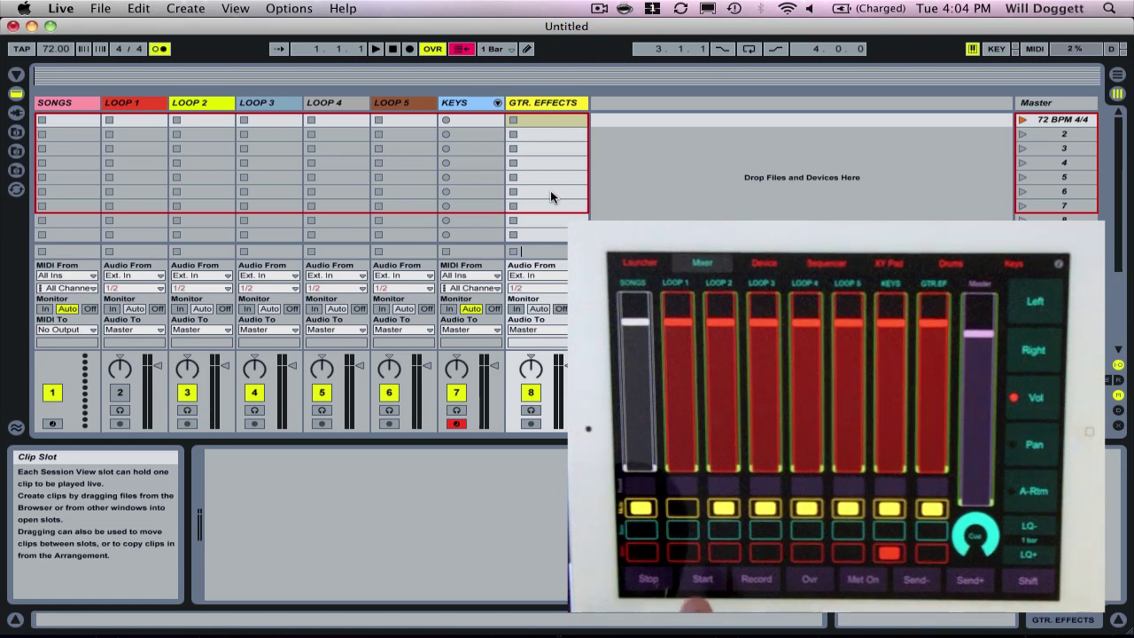
# Start the Live set playing, then stop it with the song position at 2.2.3.
pyautogui.press('space')
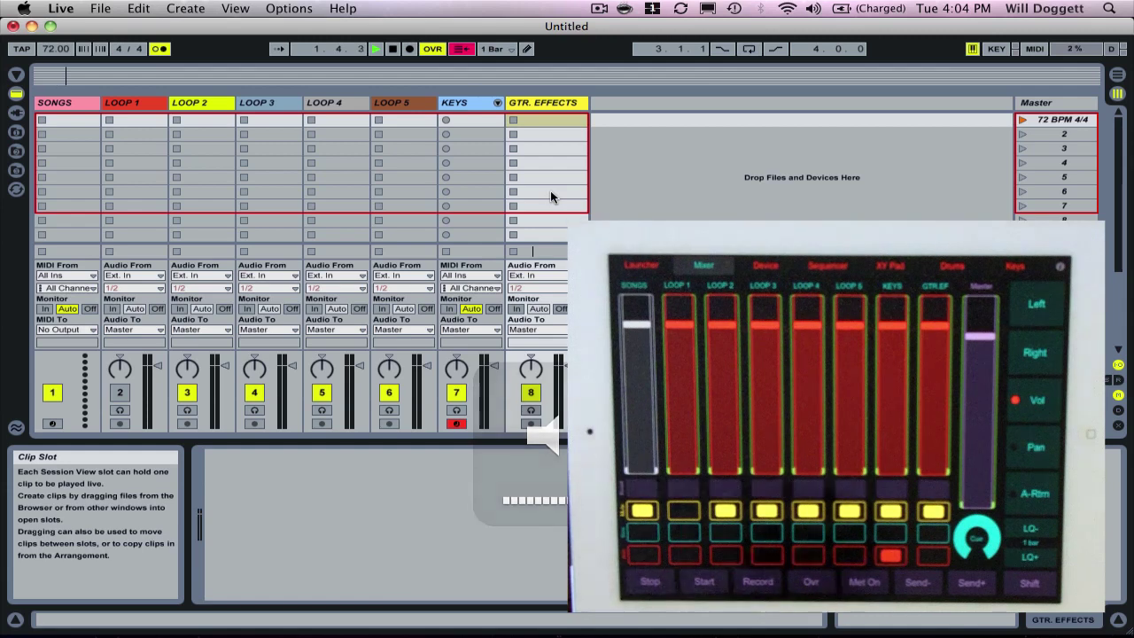
pyautogui.press('space')
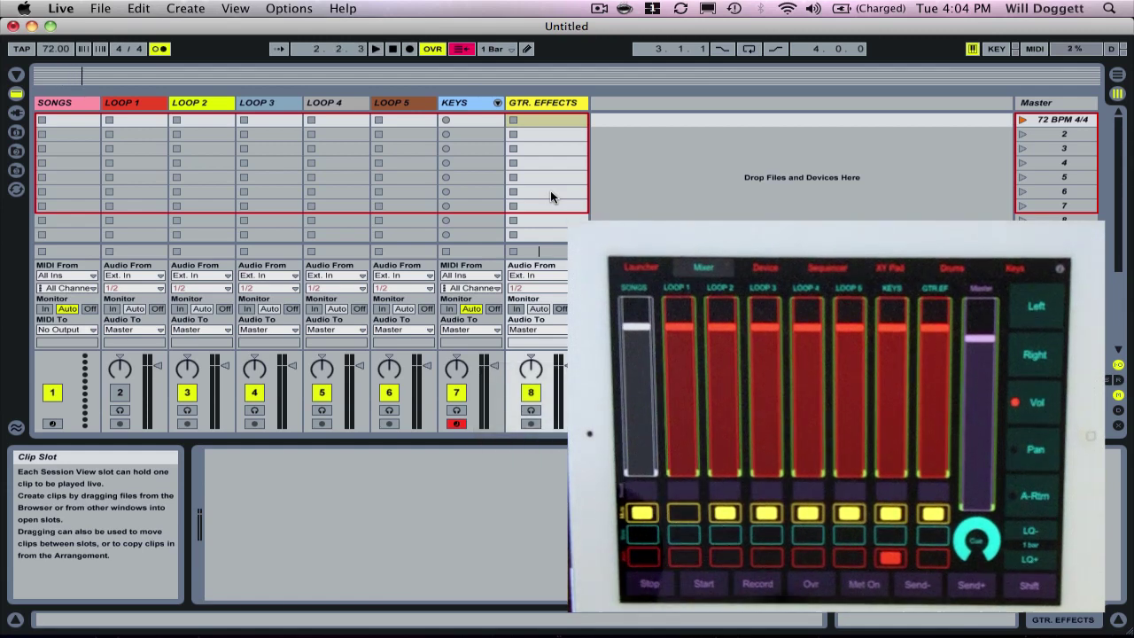